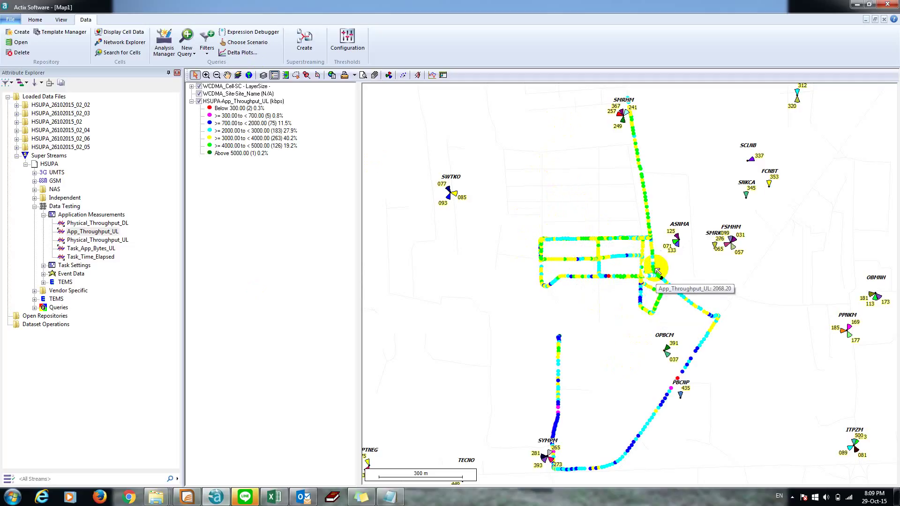
Step: Start a TAB export of only the HSUPA-App_Throughput_UL layer and browse for a destination folder
{"action": "mouse_move", "coordinate": [560, 358]}
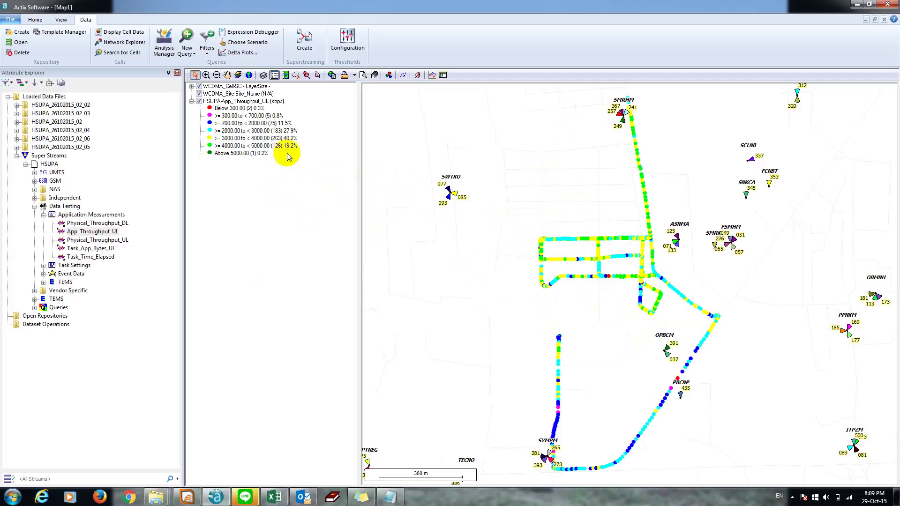
{"action": "left_click", "coordinate": [239, 76]}
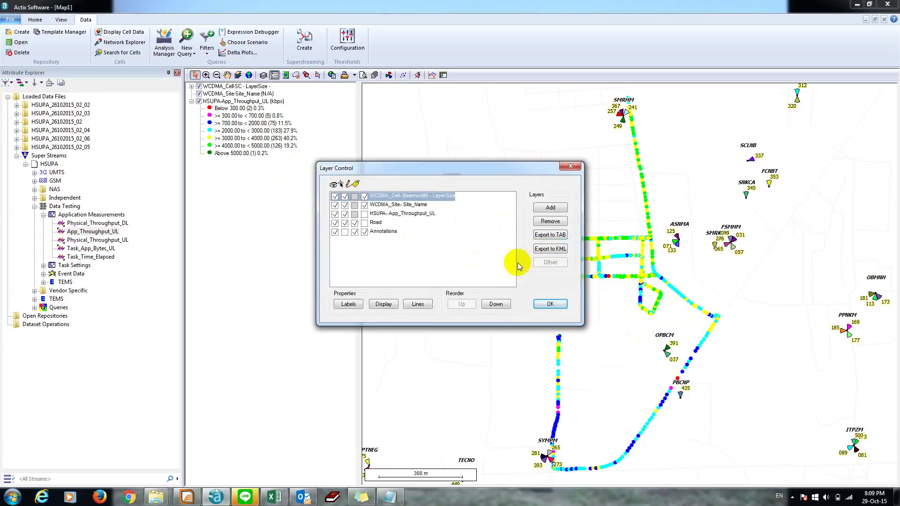
{"action": "left_click", "coordinate": [546, 236]}
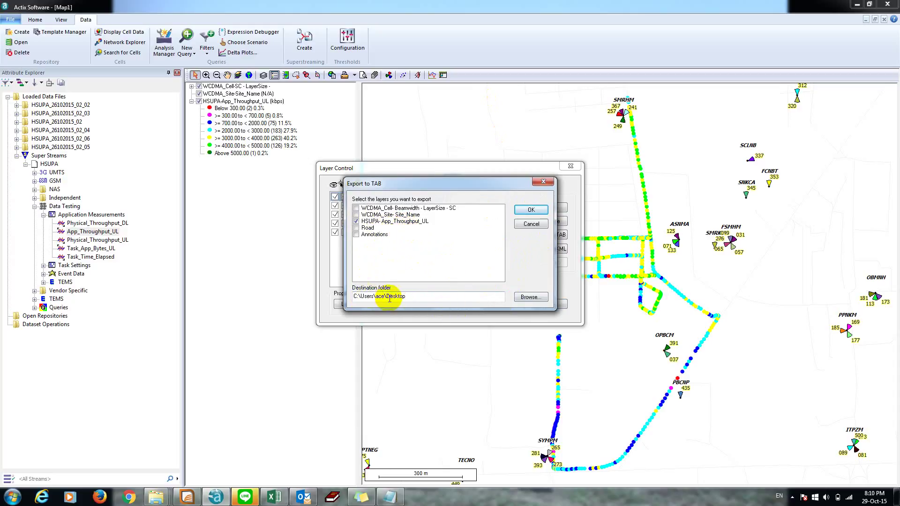
{"action": "left_click", "coordinate": [519, 299]}
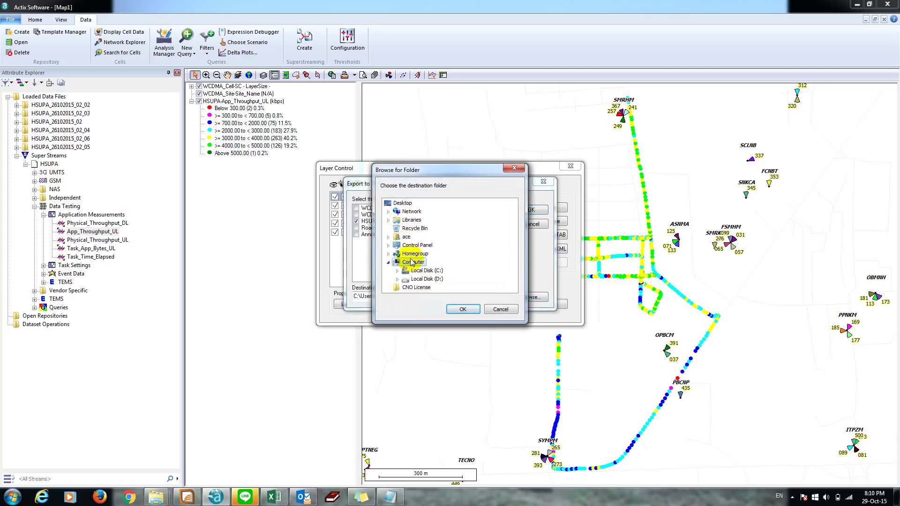
Step: Export the HSUPA-App_Throughput_UL layer as TAB into Libraries > Music > My Music and acknowledge completion
{"action": "double_click", "coordinate": [410, 220]}
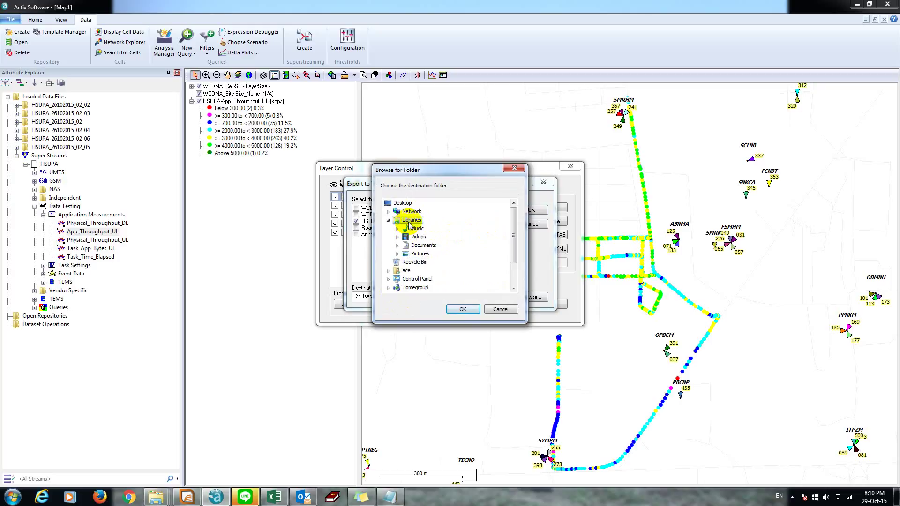
{"action": "left_click", "coordinate": [418, 254]}
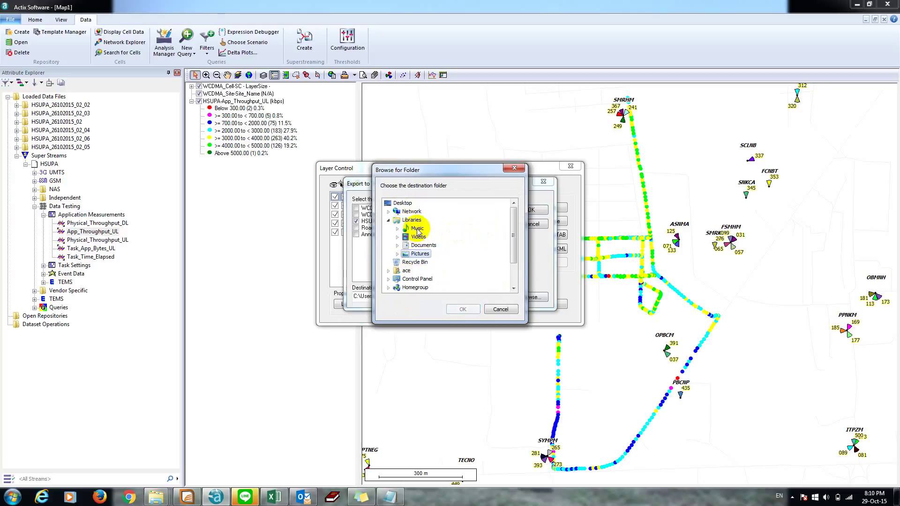
{"action": "left_click", "coordinate": [397, 228]}
{"action": "left_click", "coordinate": [430, 237]}
{"action": "left_click", "coordinate": [457, 308]}
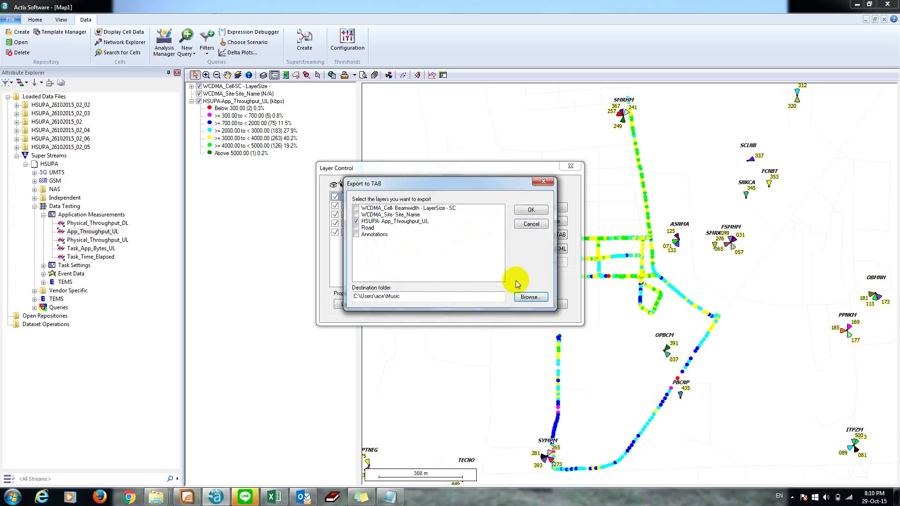
{"action": "left_click", "coordinate": [532, 211]}
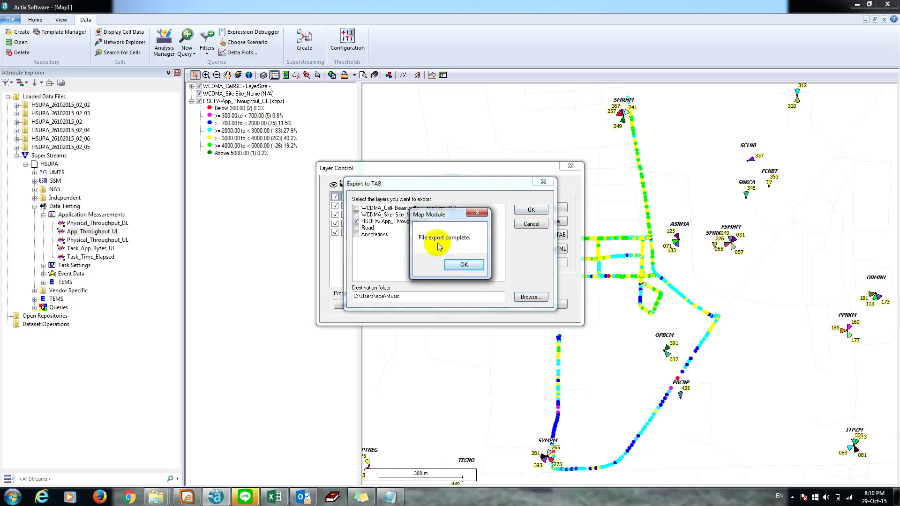
{"action": "left_click", "coordinate": [457, 266]}
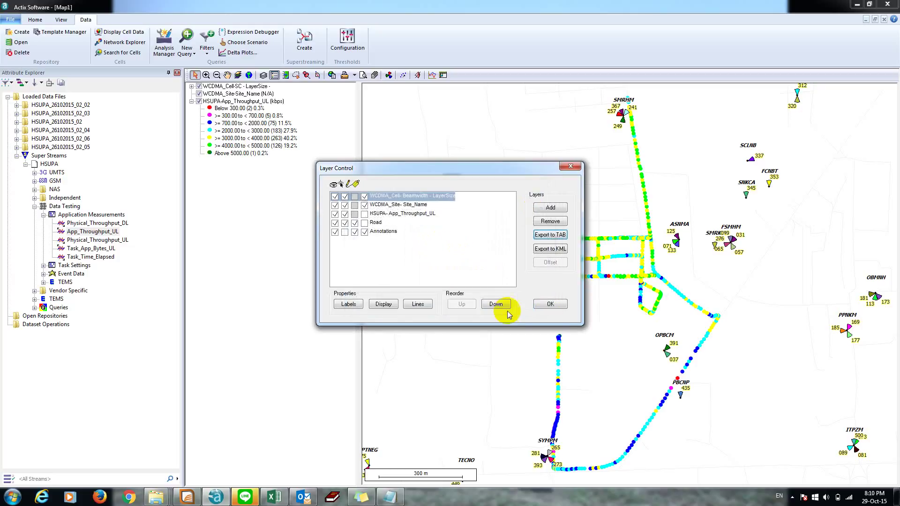
Step: Close Actix Layer Control, switch to MapInfo, dismiss the Message window and hide the FreqCheck layer
{"action": "left_click", "coordinate": [553, 305]}
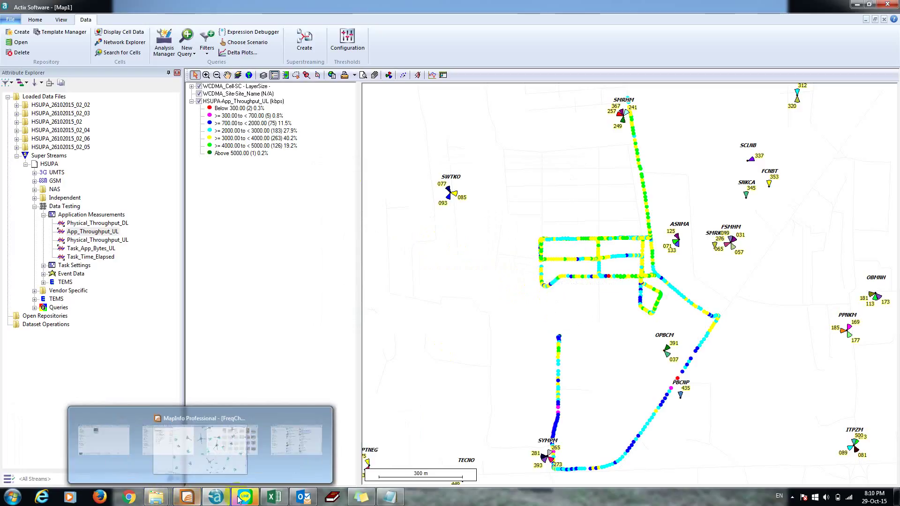
{"action": "mouse_move", "coordinate": [190, 501]}
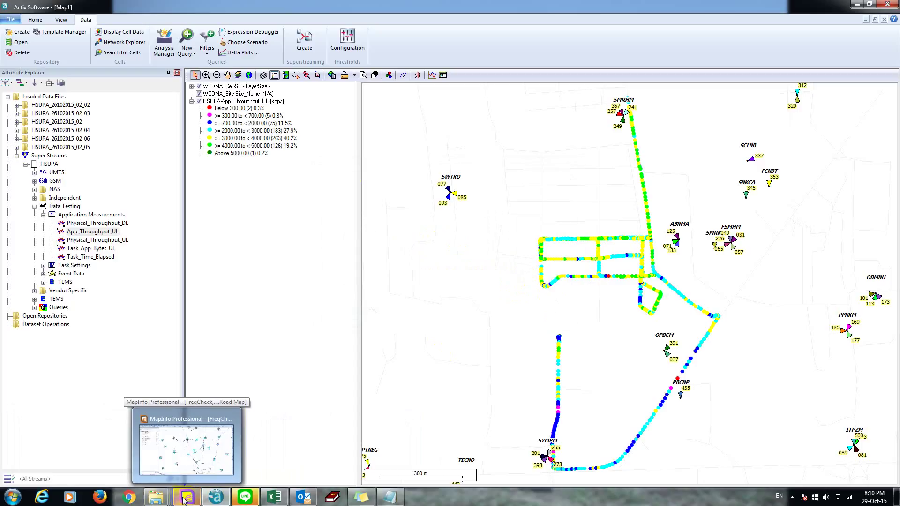
{"action": "left_click", "coordinate": [184, 501]}
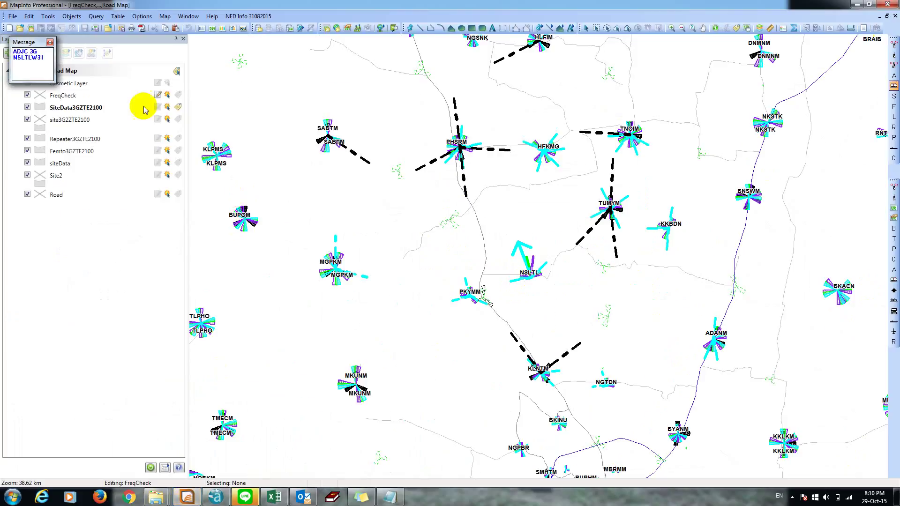
{"action": "left_click", "coordinate": [50, 43]}
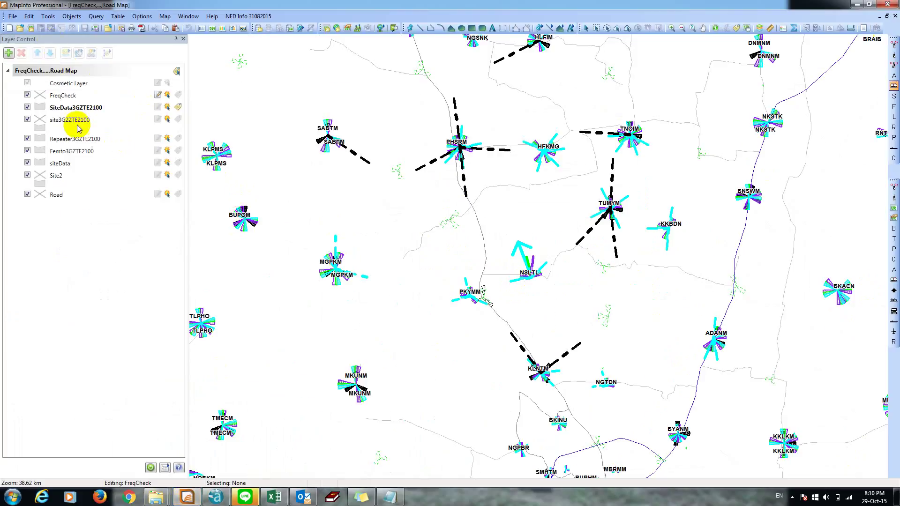
{"action": "left_click", "coordinate": [27, 95]}
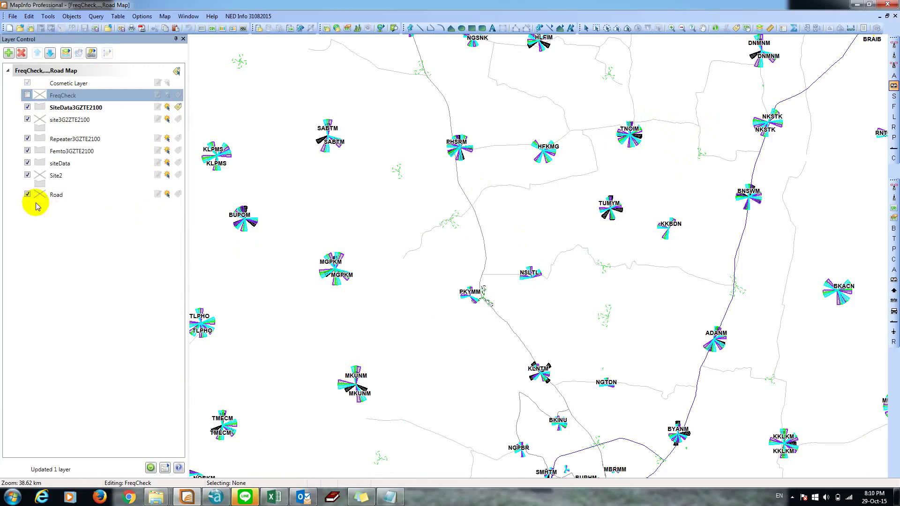
Step: Open the HSUPA-App_Throughput_UL table from the Music library into the Current Mapper, then return to Actix
{"action": "left_click", "coordinate": [20, 28]}
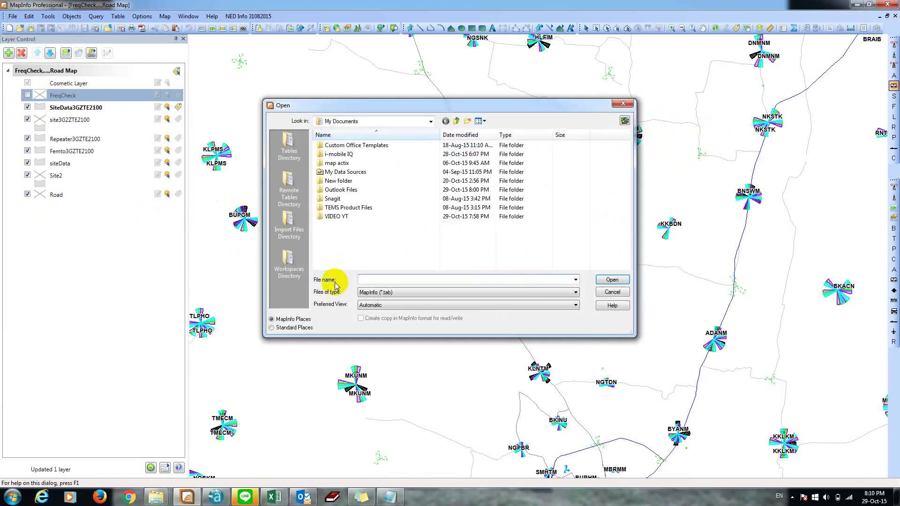
{"action": "left_click", "coordinate": [287, 328]}
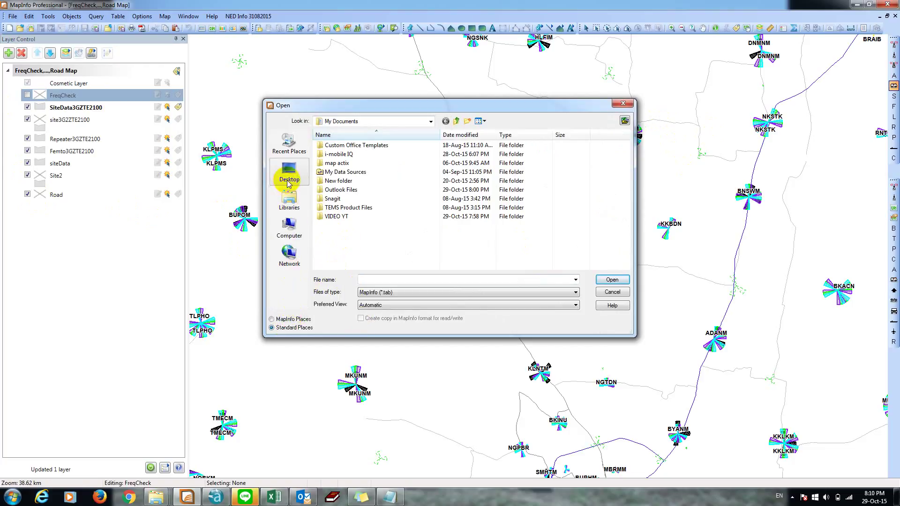
{"action": "left_click", "coordinate": [288, 206]}
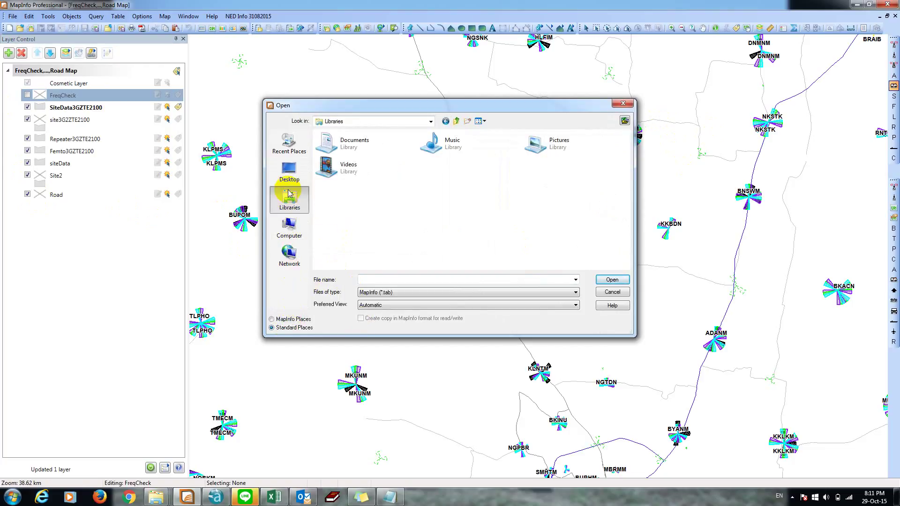
{"action": "double_click", "coordinate": [433, 143]}
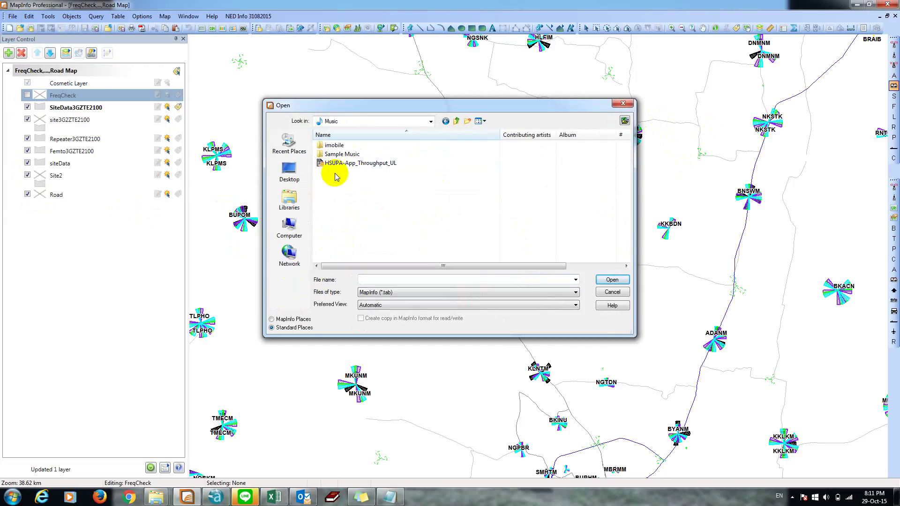
{"action": "left_click", "coordinate": [361, 163]}
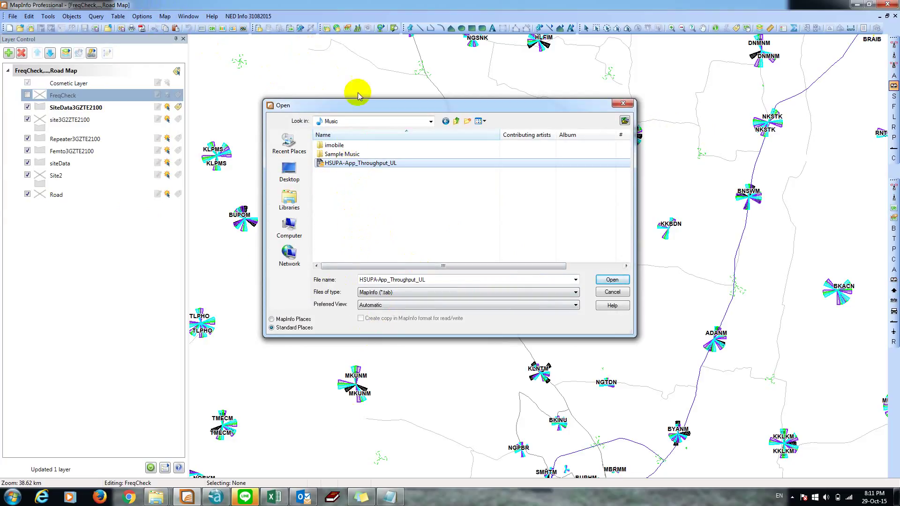
{"action": "left_click", "coordinate": [389, 308]}
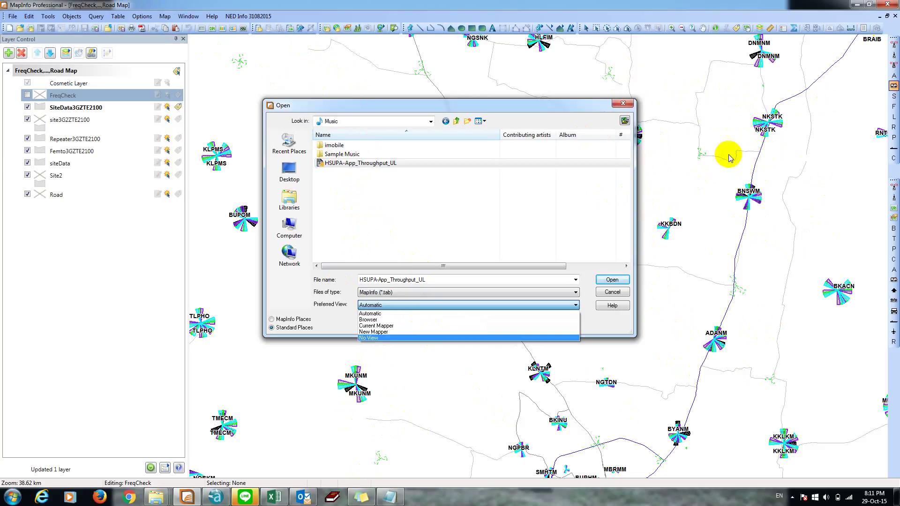
{"action": "left_click", "coordinate": [376, 326]}
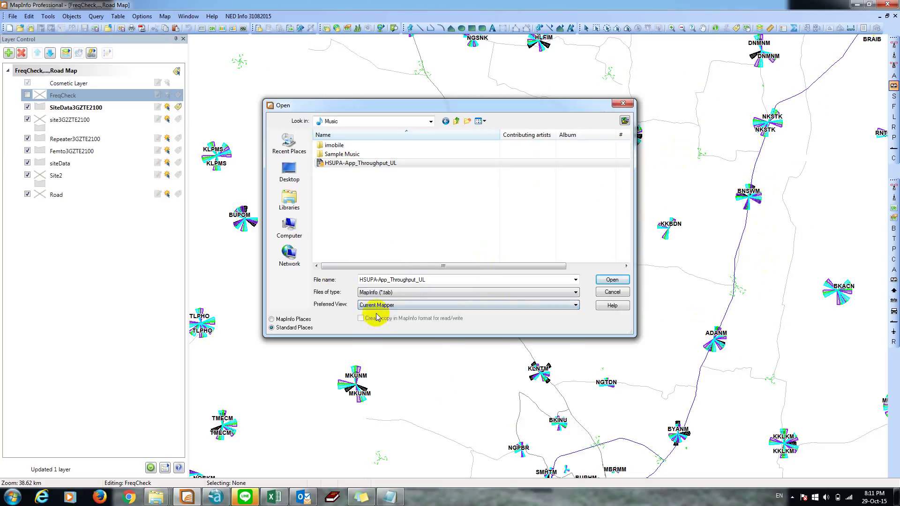
{"action": "left_click", "coordinate": [607, 281]}
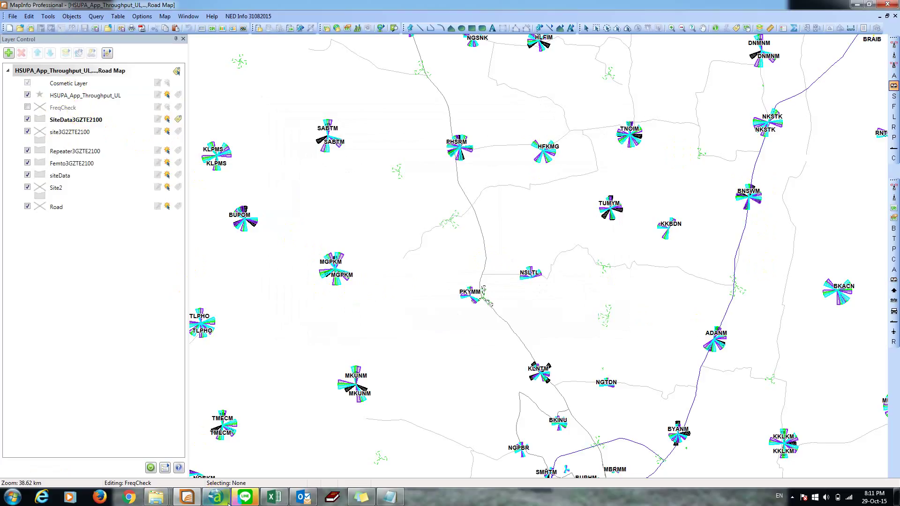
{"action": "left_click", "coordinate": [215, 498]}
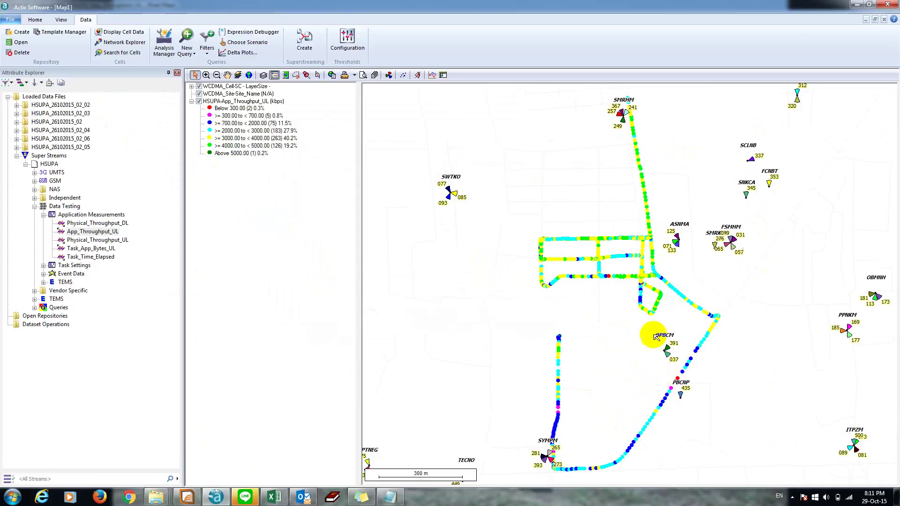
Step: Copy site code ASNMA from the HSPA list in the Notepad site notes, then minimize Notepad
{"action": "left_click", "coordinate": [387, 501]}
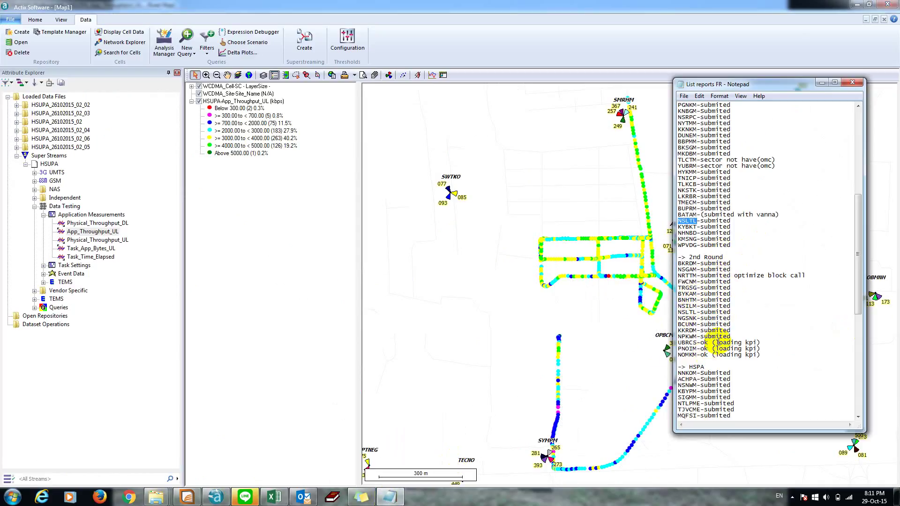
{"action": "scroll", "coordinate": [723, 336], "scroll_direction": "down", "scroll_amount": 6}
{"action": "scroll", "coordinate": [724, 336], "scroll_direction": "down", "scroll_amount": 8}
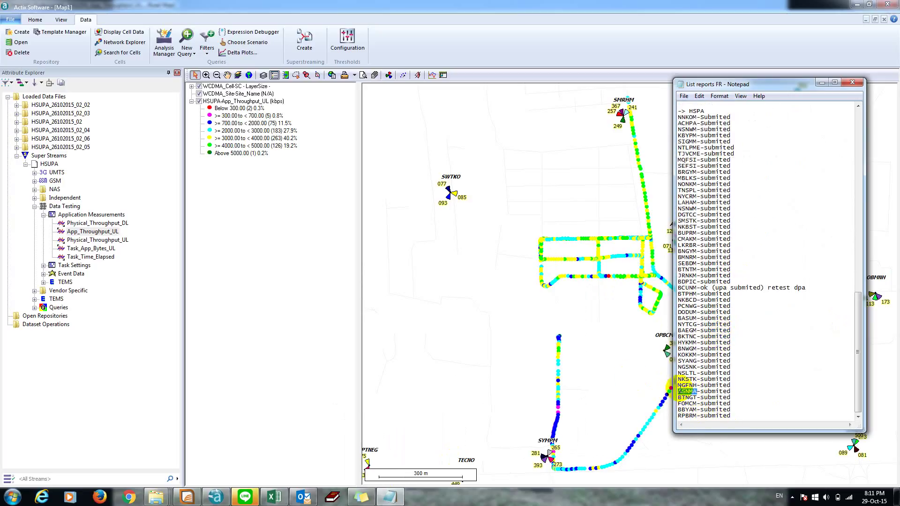
{"action": "right_click", "coordinate": [682, 392]}
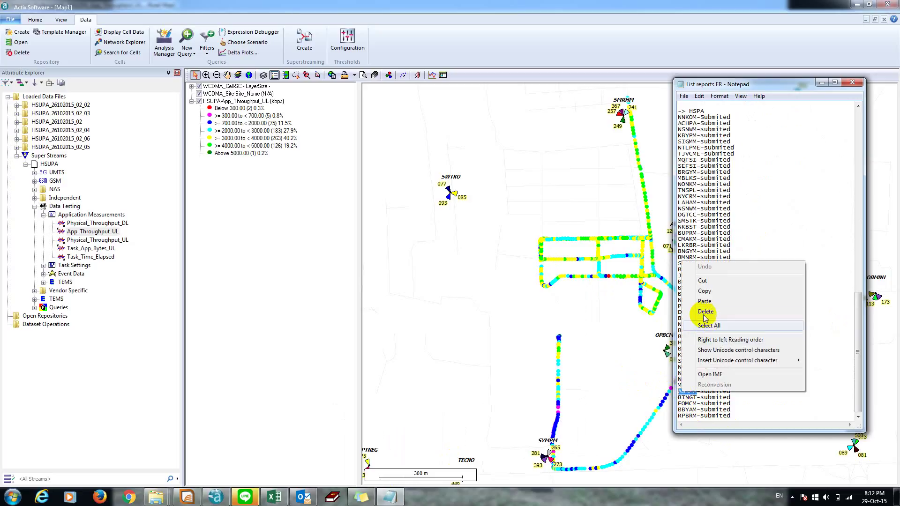
{"action": "left_click", "coordinate": [703, 291]}
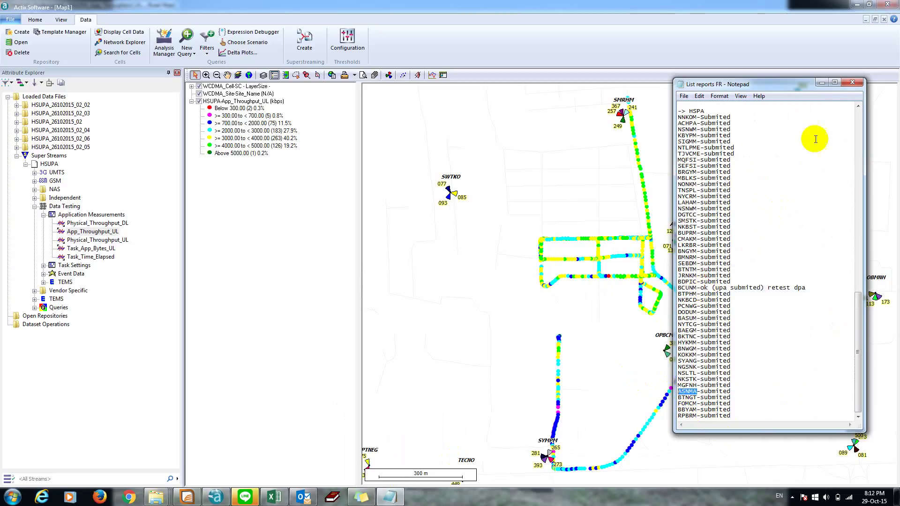
{"action": "left_click", "coordinate": [821, 84]}
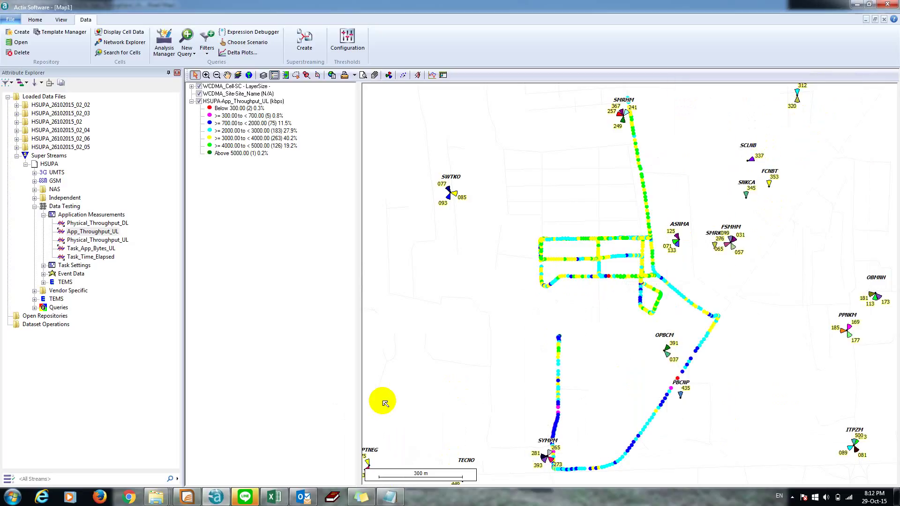
Step: Search MapInfo for site ASNMA and zoom out to see the surrounding HSUPA throughput points
{"action": "left_click", "coordinate": [187, 497]}
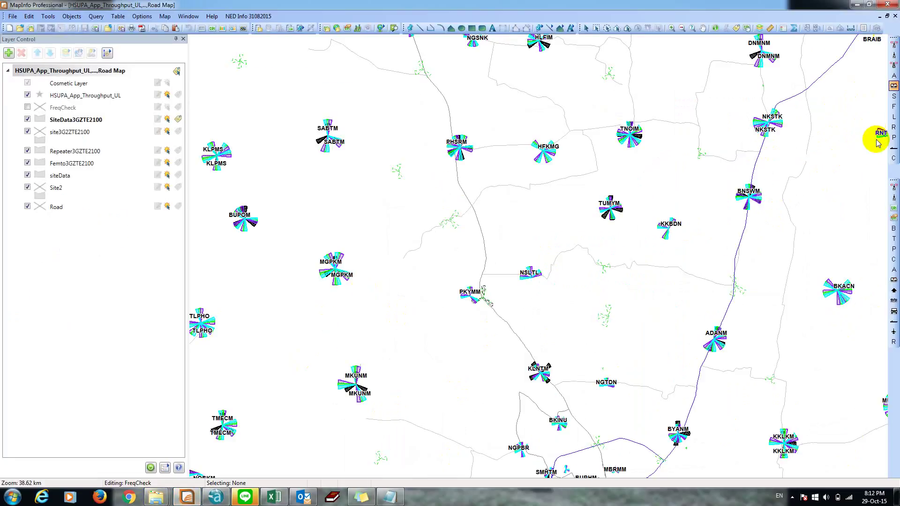
{"action": "left_click", "coordinate": [893, 292]}
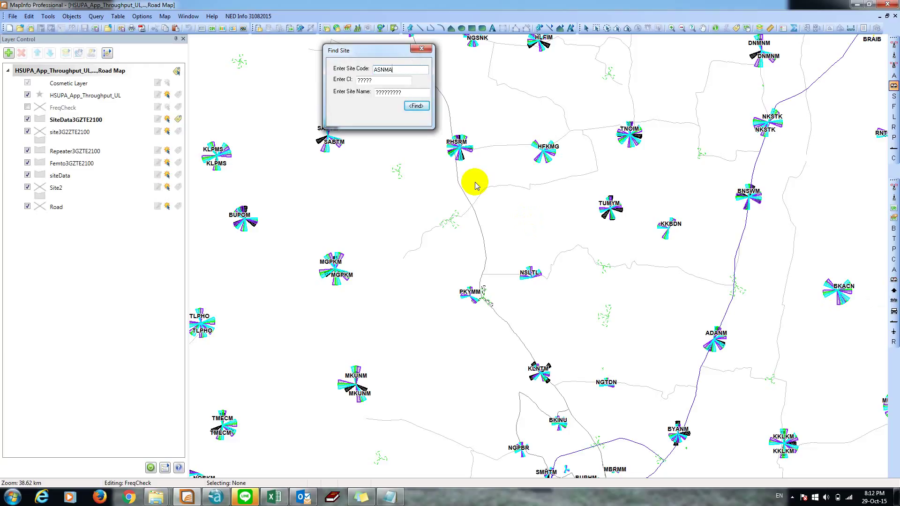
{"action": "left_click", "coordinate": [416, 106]}
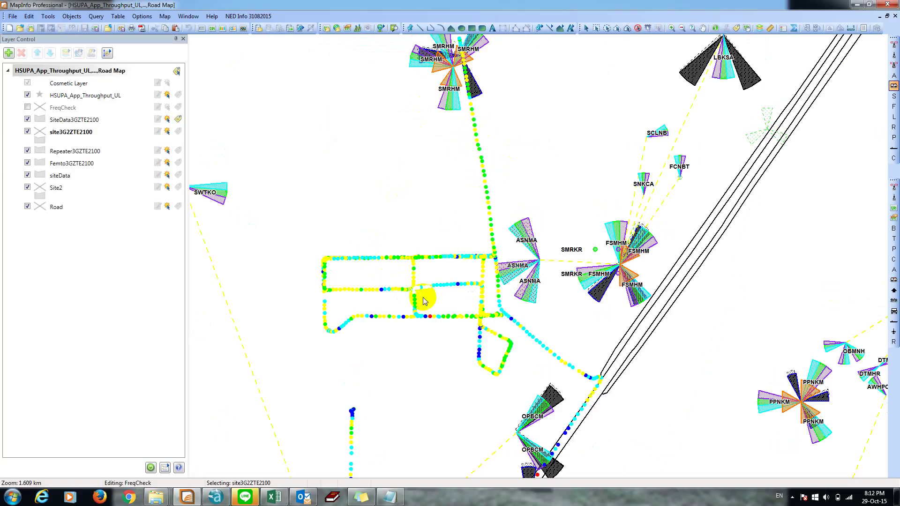
{"action": "scroll", "coordinate": [398, 288], "scroll_direction": "down", "scroll_amount": 1}
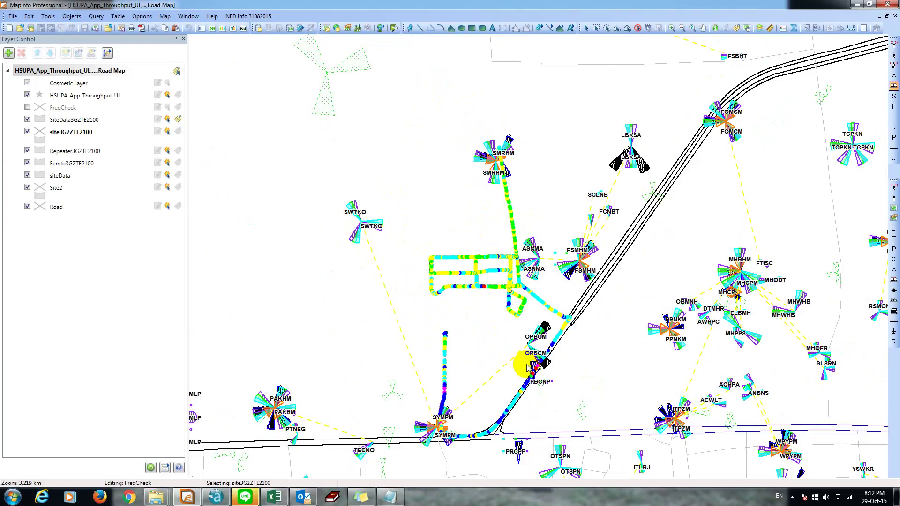
{"action": "scroll", "coordinate": [527, 368], "scroll_direction": "up", "scroll_amount": 1}
{"action": "scroll", "coordinate": [520, 387], "scroll_direction": "down", "scroll_amount": 1}
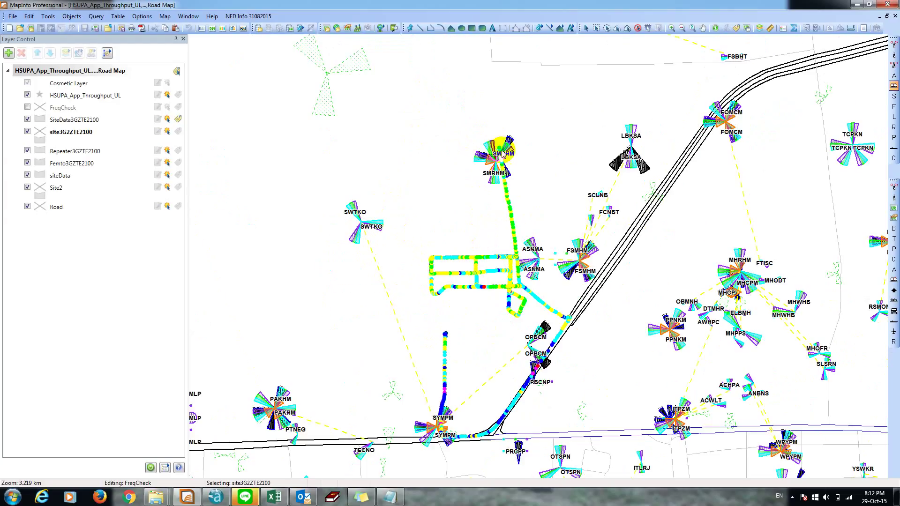